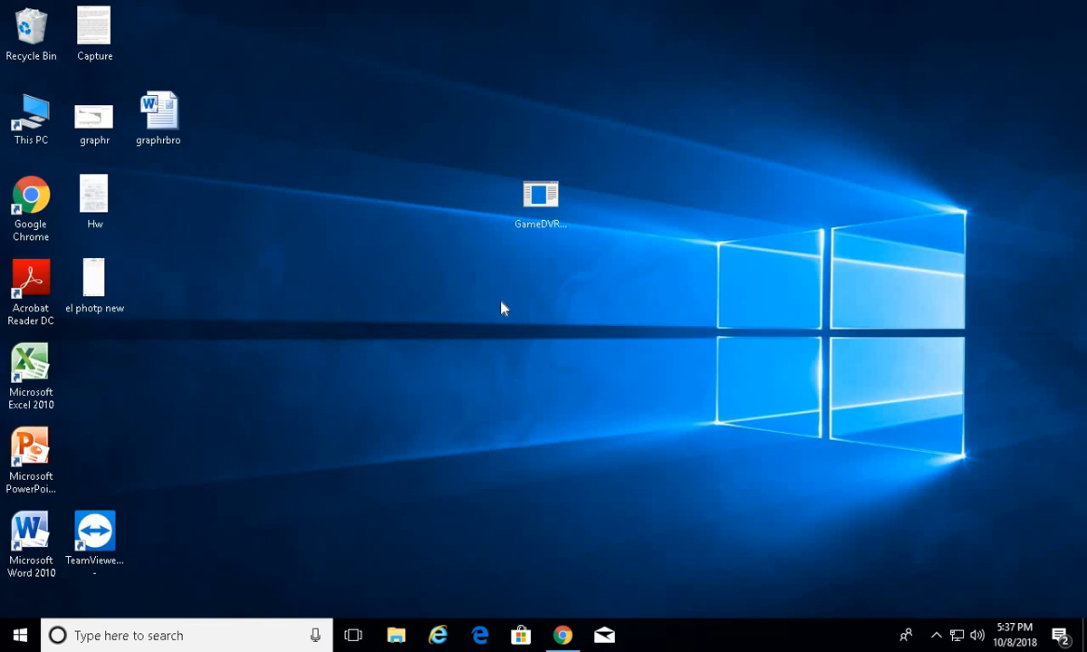
Step: Locate the GameDVR_Config program file on the desktop and briefly check the browser's releases page
mouse_move(419, 109)
mouse_down()
mouse_move(430, 210)
mouse_move(650, 412)
mouse_up()
drag(381, 253, 561, 443)
click(557, 246)
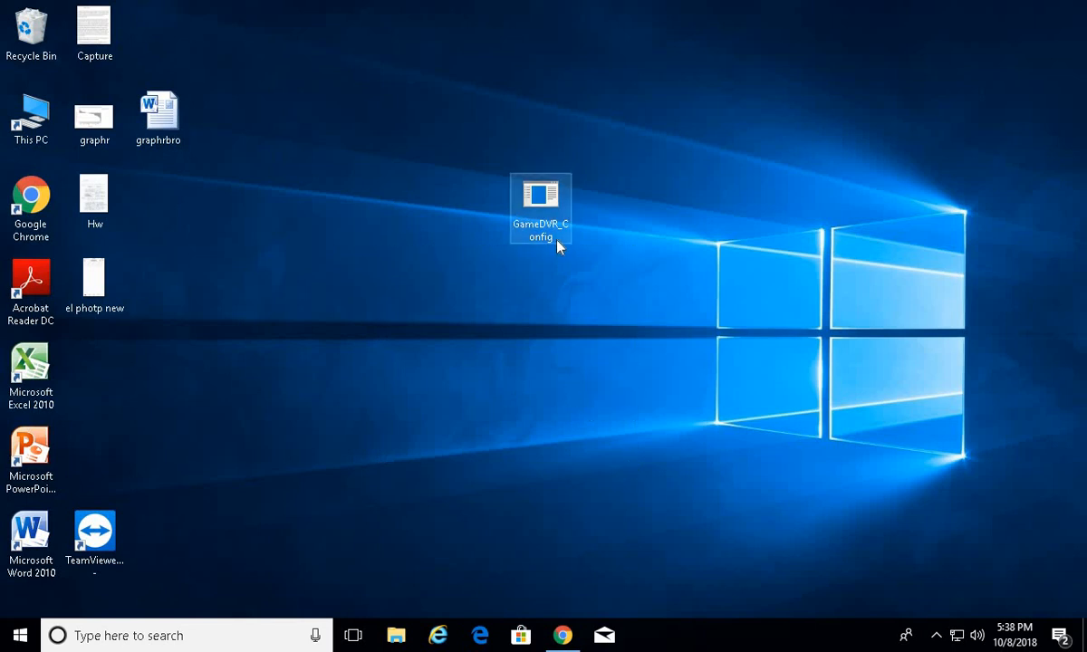
click(725, 352)
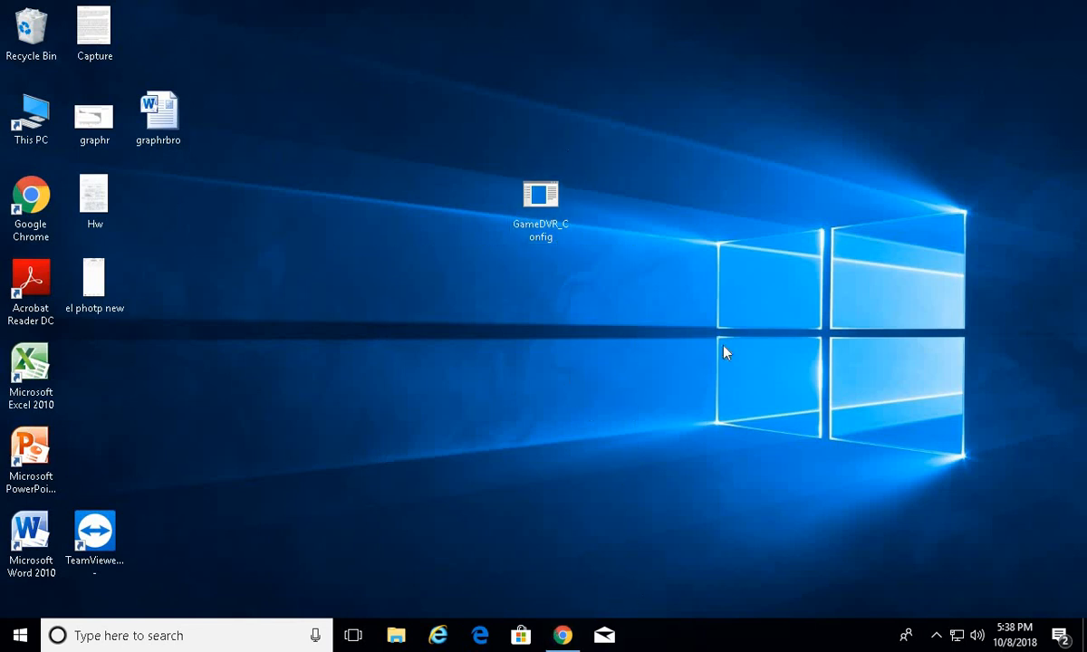
drag(448, 332, 592, 394)
click(562, 635)
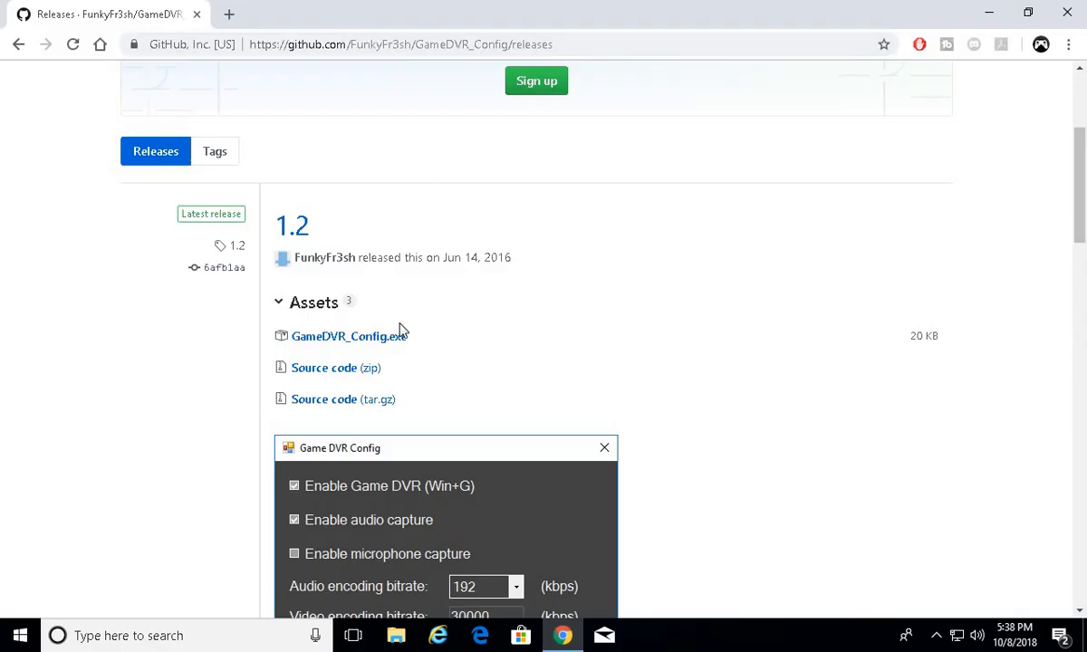
scroll(371, 317, up, 5)
scroll(378, 272, down, 4)
scroll(379, 362, up, 1)
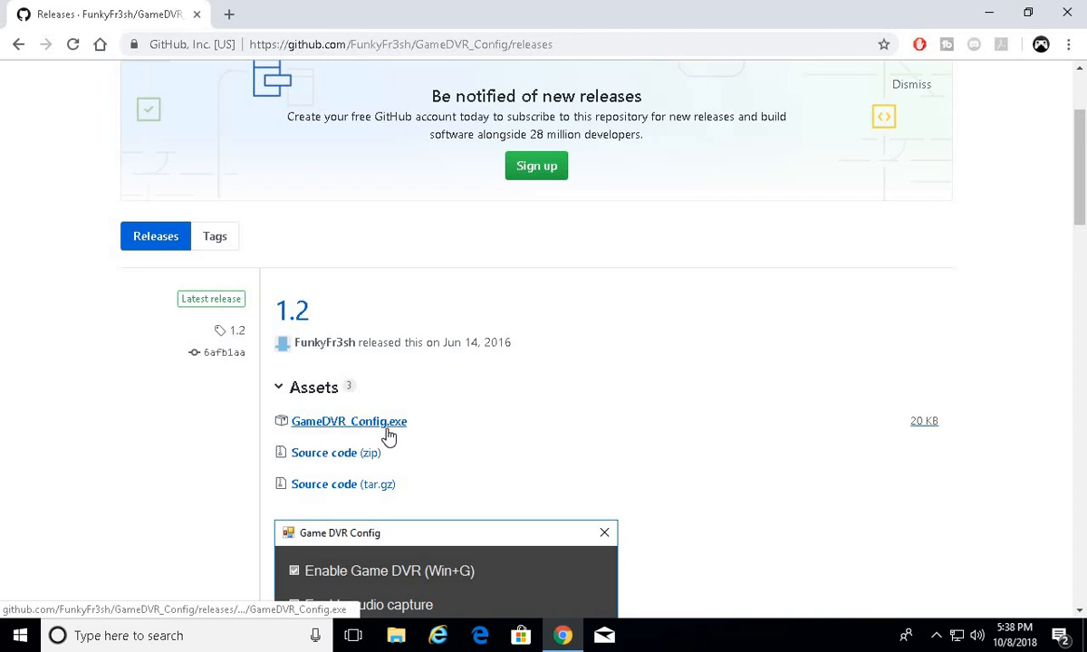
scroll(616, 390, down, 4)
scroll(380, 272, down, 2)
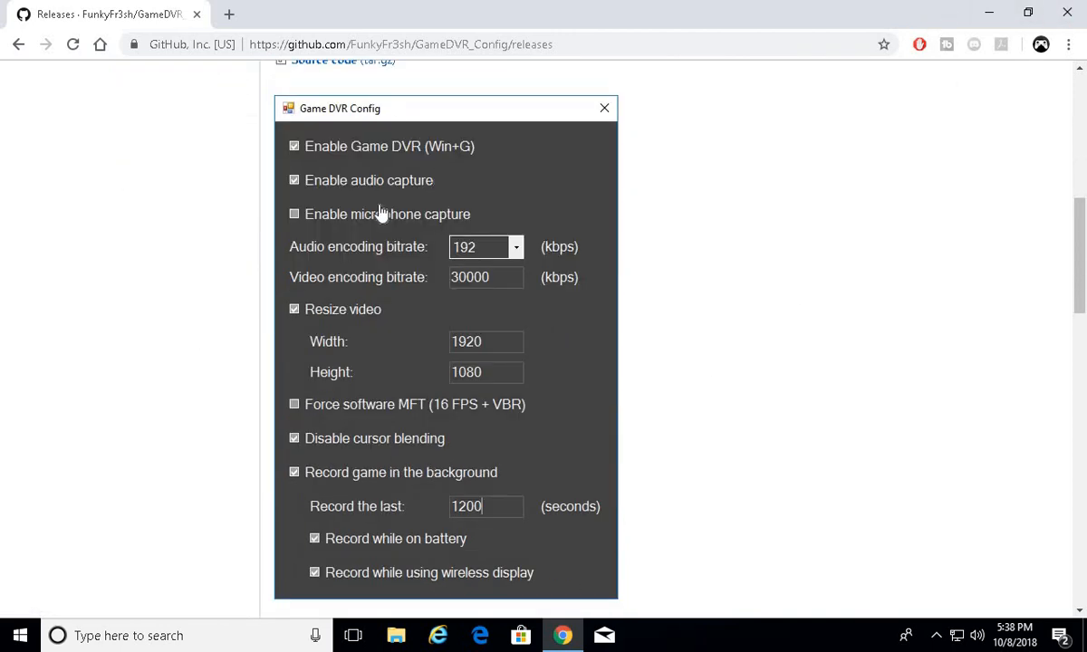
scroll(507, 217, up, 2)
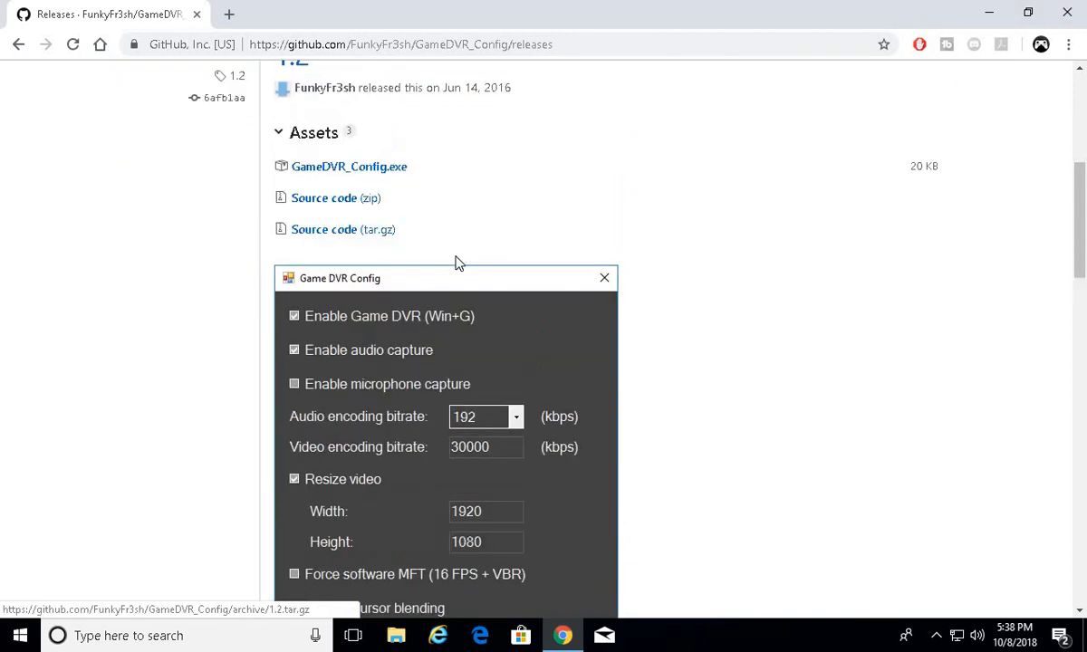
scroll(299, 254, down, 1)
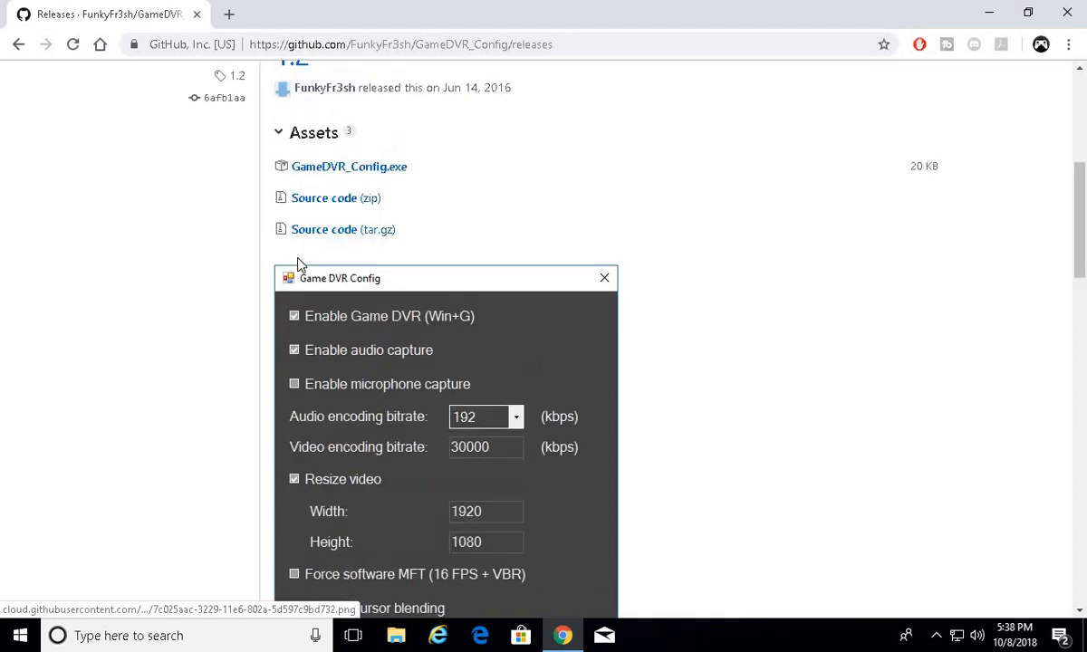
scroll(570, 390, down, 3)
scroll(570, 389, up, 3)
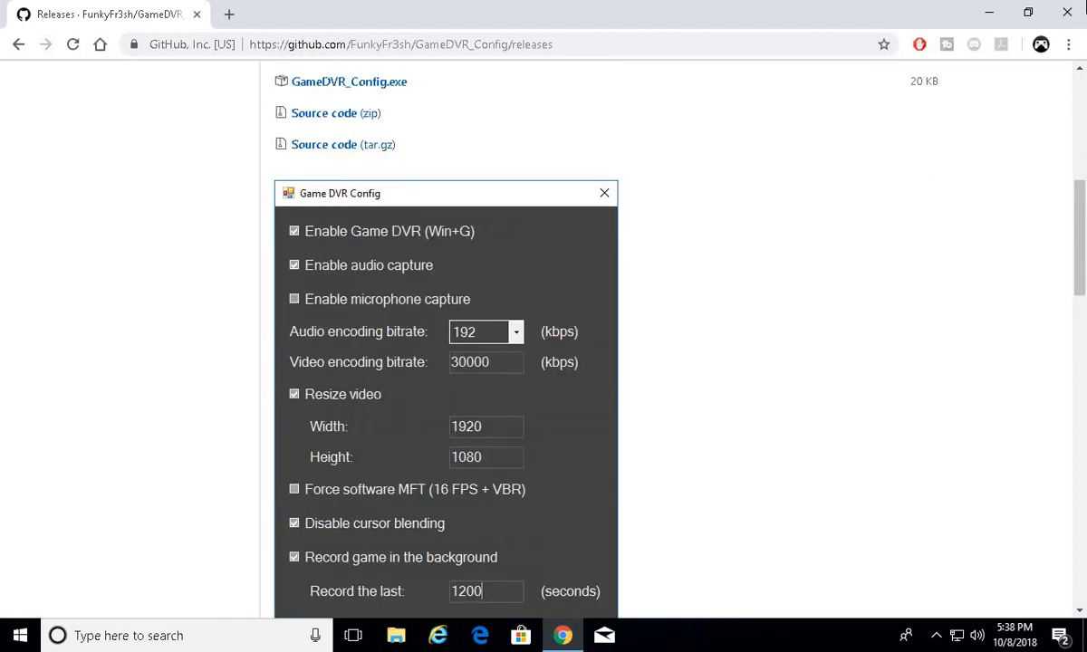
Step: Hide the browser and launch GameDVR_Config so the Game DVR Config window shows its enabled options
click(990, 11)
click(540, 209)
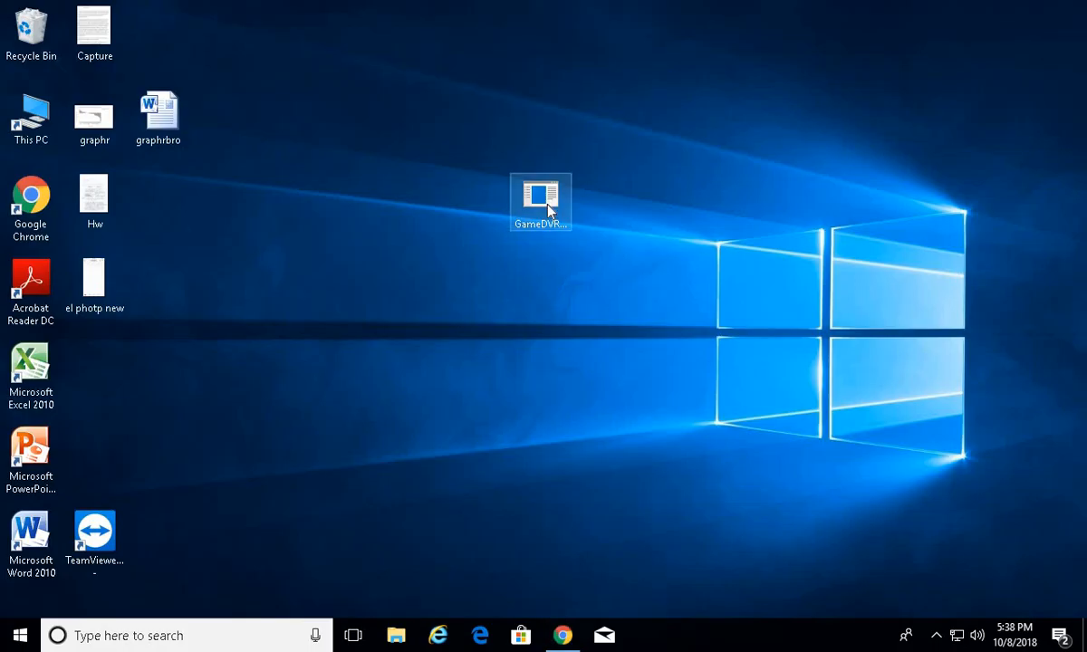
double_click(547, 209)
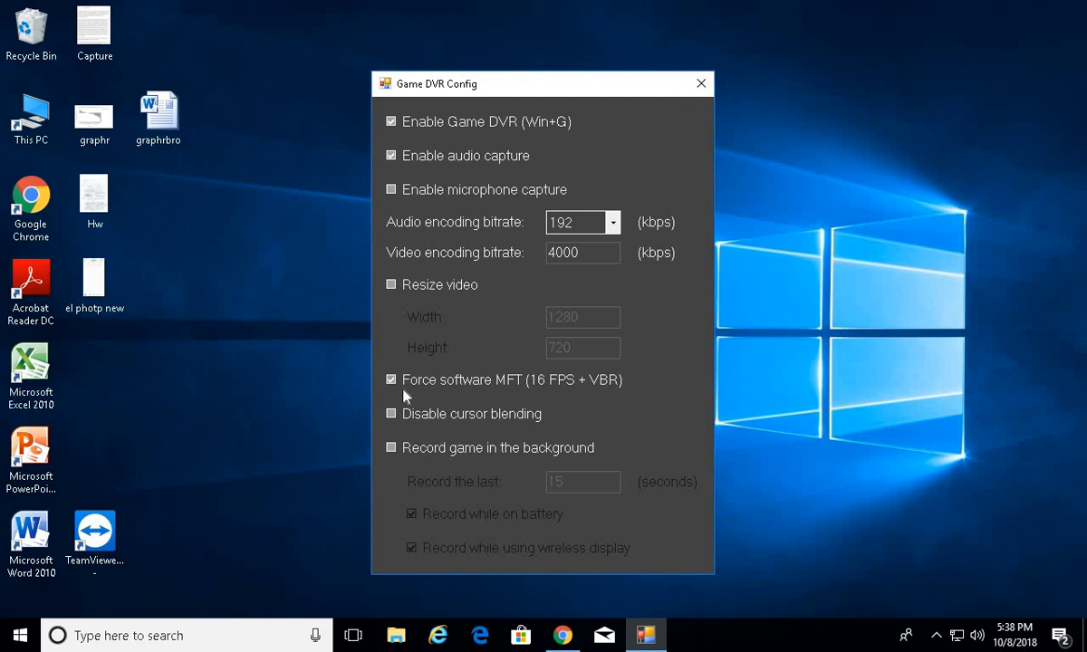
Step: Close the Game DVR Config window and return to the idle desktop
click(702, 84)
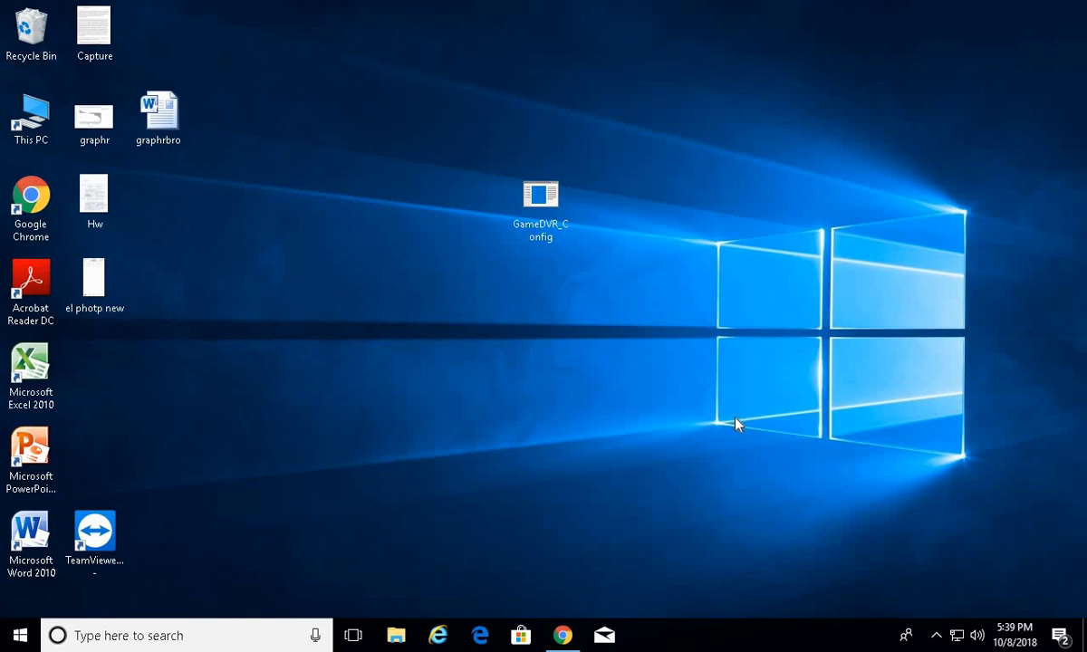
drag(384, 507, 795, 572)
drag(419, 419, 563, 545)
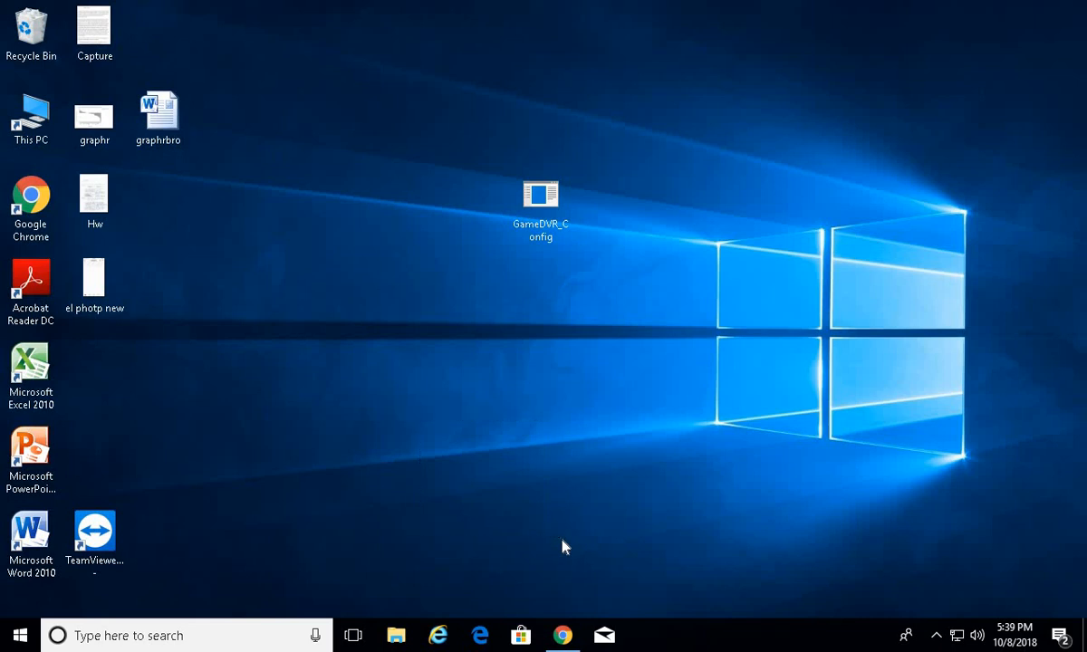